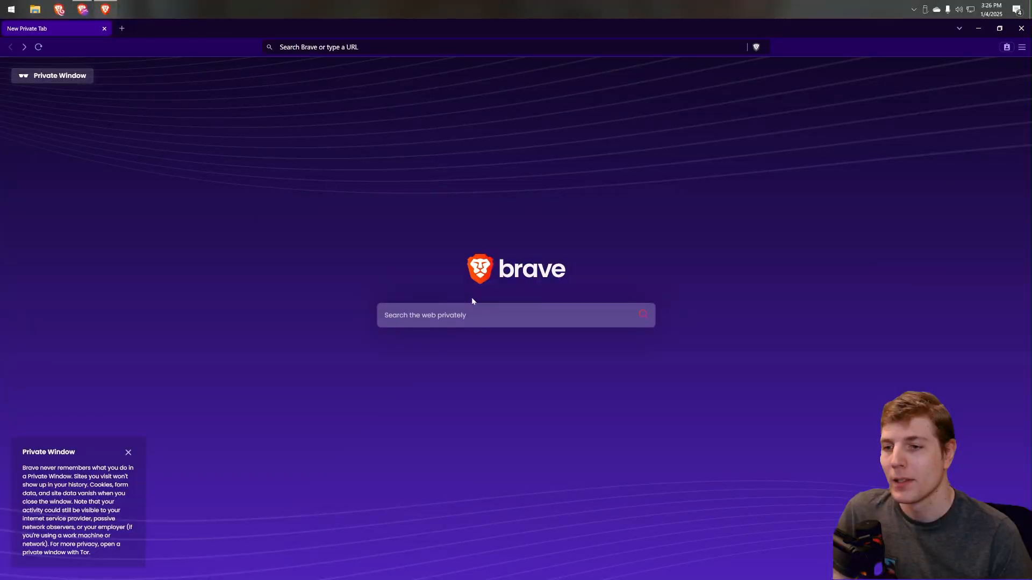
{"action": "type", "text": "orca"}
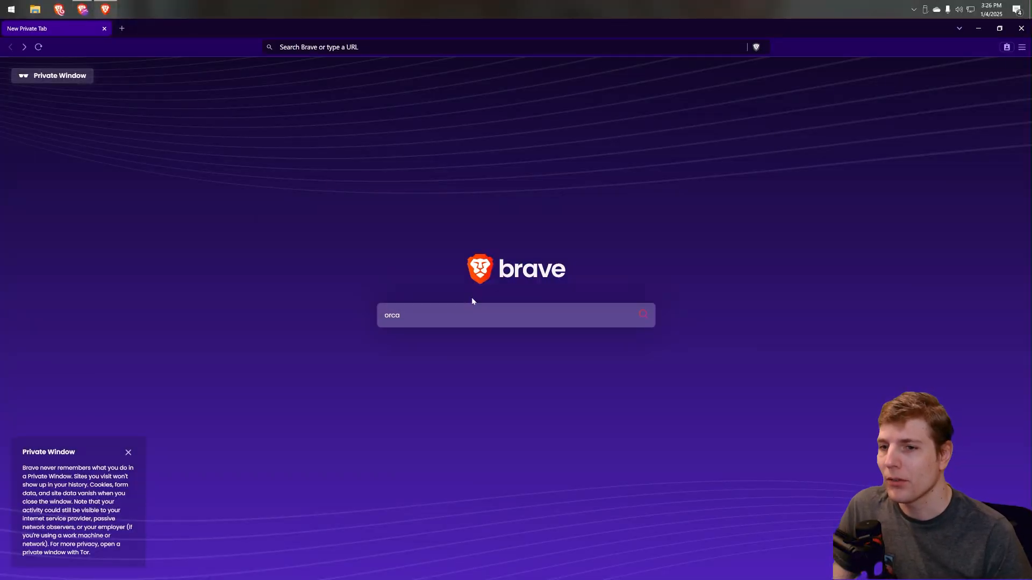
{"action": "type", "text": " slicer"}
Step: Search 'orca slicer', go to the SoftFever/OrcaSlicer repository and its latest stable release, V2.2.0
{"action": "key", "text": "Return"}
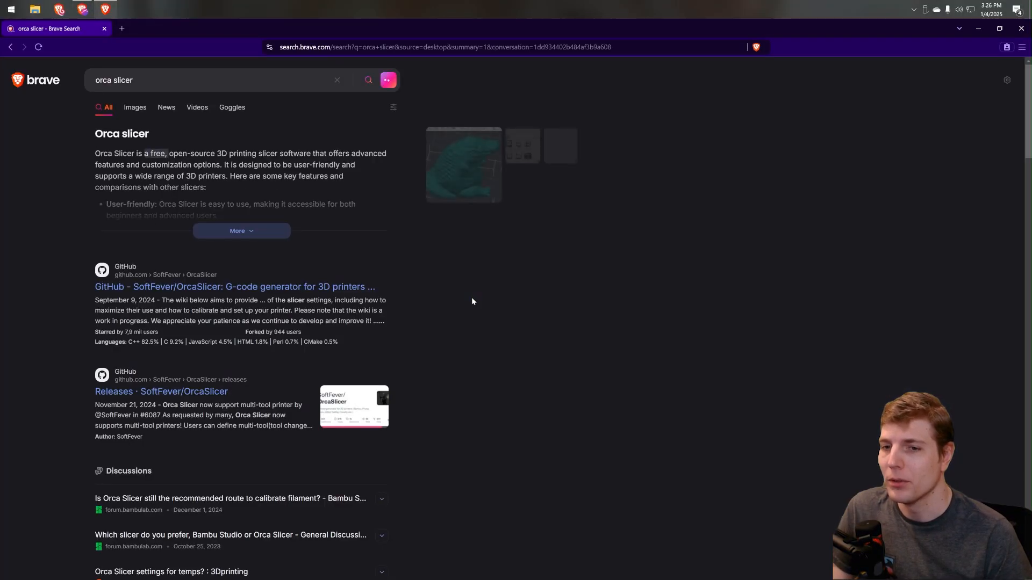
{"action": "left_click", "coordinate": [190, 287]}
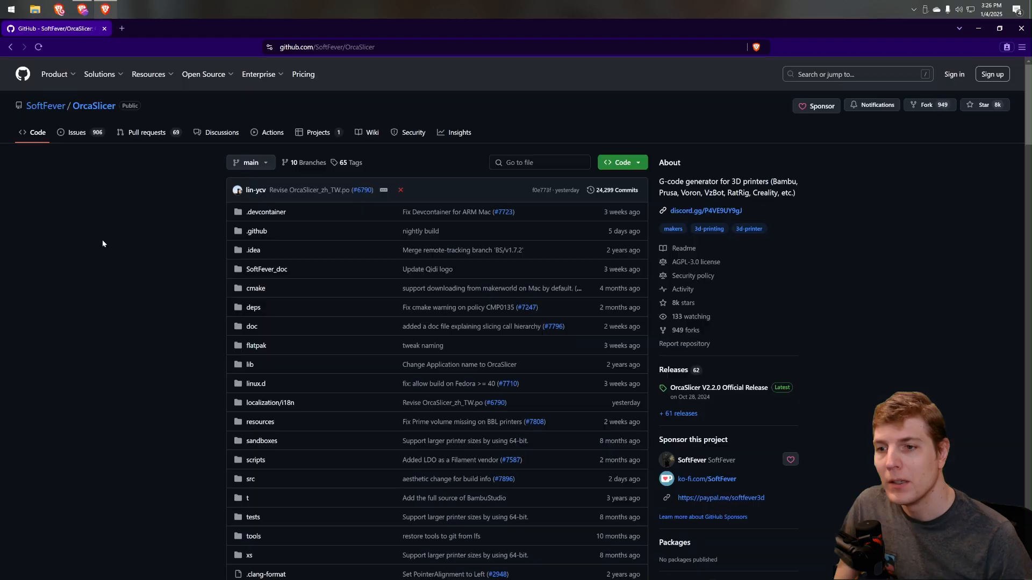
{"action": "scroll", "coordinate": [117, 236], "scroll_direction": "down", "scroll_amount": 3}
{"action": "scroll", "coordinate": [120, 240], "scroll_direction": "down", "scroll_amount": 3}
{"action": "scroll", "coordinate": [120, 240], "scroll_direction": "down", "scroll_amount": 2}
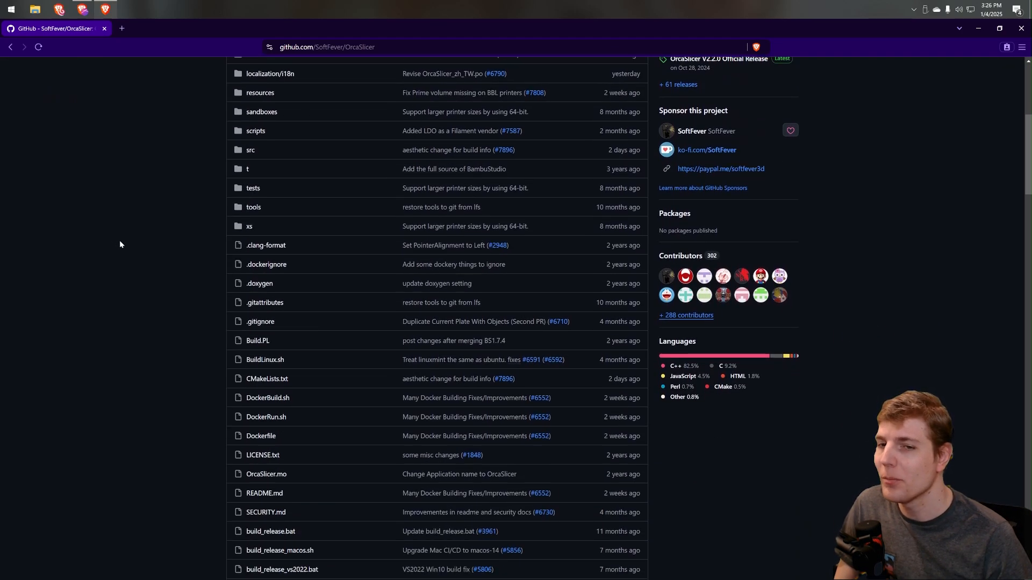
{"action": "scroll", "coordinate": [119, 240], "scroll_direction": "down", "scroll_amount": 3}
{"action": "scroll", "coordinate": [120, 240], "scroll_direction": "down", "scroll_amount": 3}
{"action": "scroll", "coordinate": [120, 240], "scroll_direction": "down", "scroll_amount": 3}
{"action": "scroll", "coordinate": [120, 240], "scroll_direction": "down", "scroll_amount": 2}
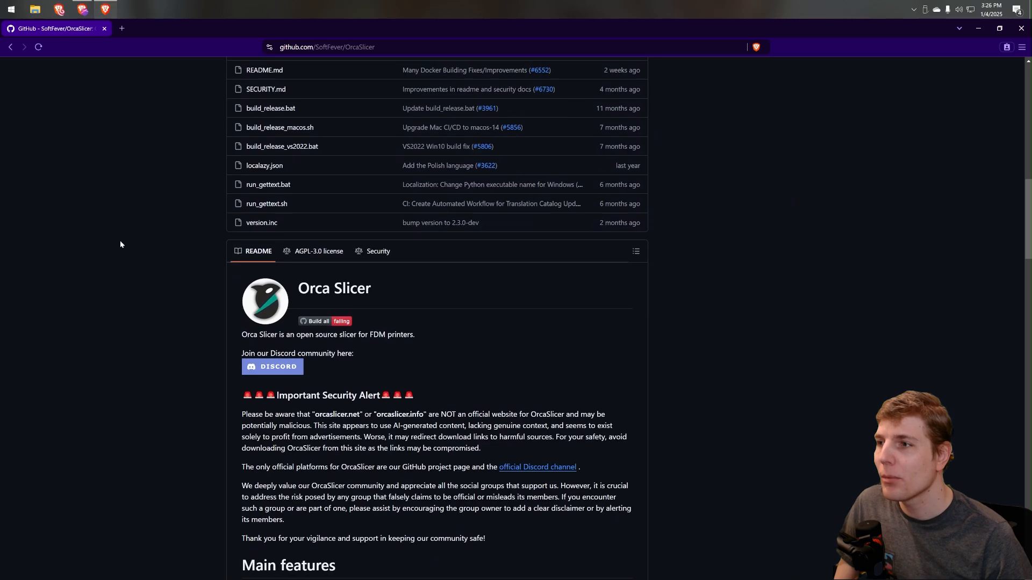
{"action": "scroll", "coordinate": [120, 240], "scroll_direction": "down", "scroll_amount": 2}
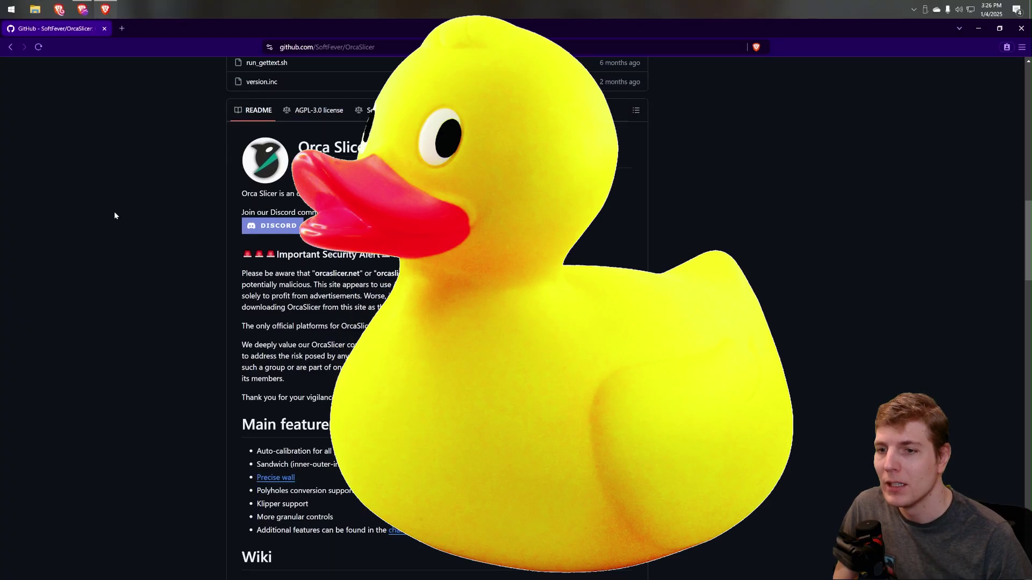
{"action": "scroll", "coordinate": [113, 211], "scroll_direction": "down", "scroll_amount": 2}
{"action": "scroll", "coordinate": [114, 212], "scroll_direction": "down", "scroll_amount": 2}
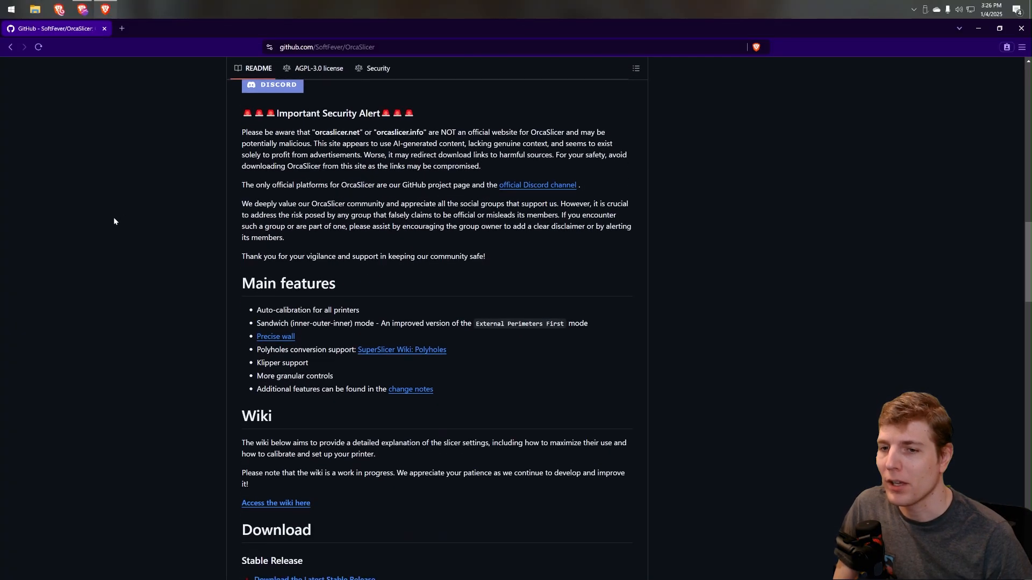
{"action": "scroll", "coordinate": [114, 217], "scroll_direction": "down", "scroll_amount": 1}
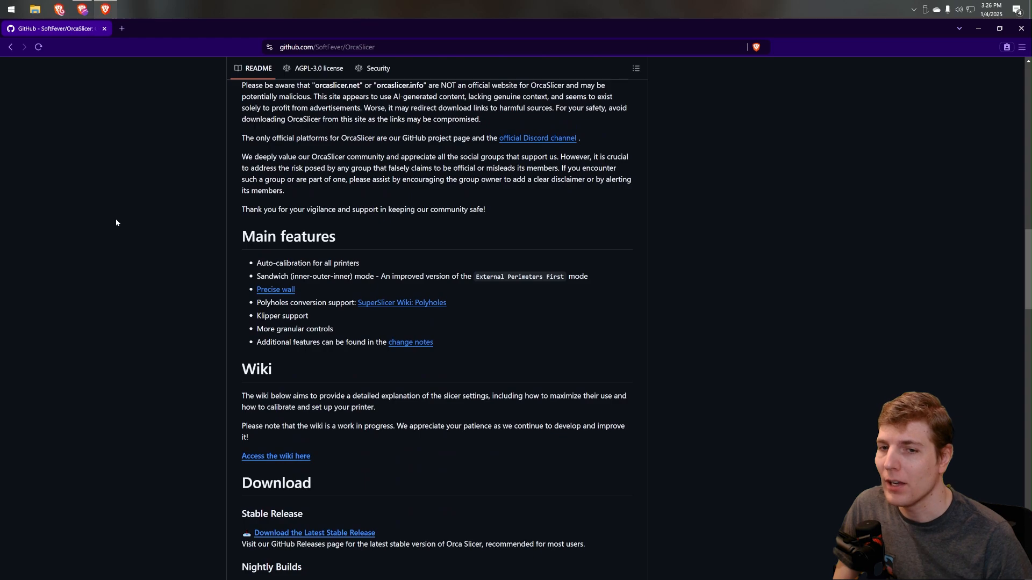
{"action": "scroll", "coordinate": [115, 219], "scroll_direction": "down", "scroll_amount": 2}
{"action": "scroll", "coordinate": [116, 220], "scroll_direction": "down", "scroll_amount": 1}
{"action": "scroll", "coordinate": [115, 220], "scroll_direction": "down", "scroll_amount": 3}
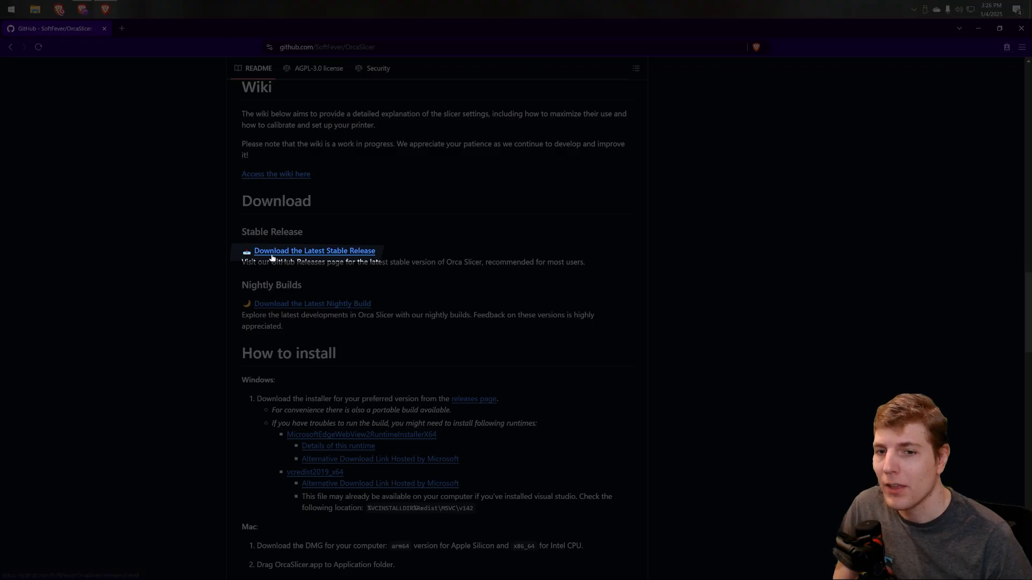
{"action": "left_click", "coordinate": [272, 257]}
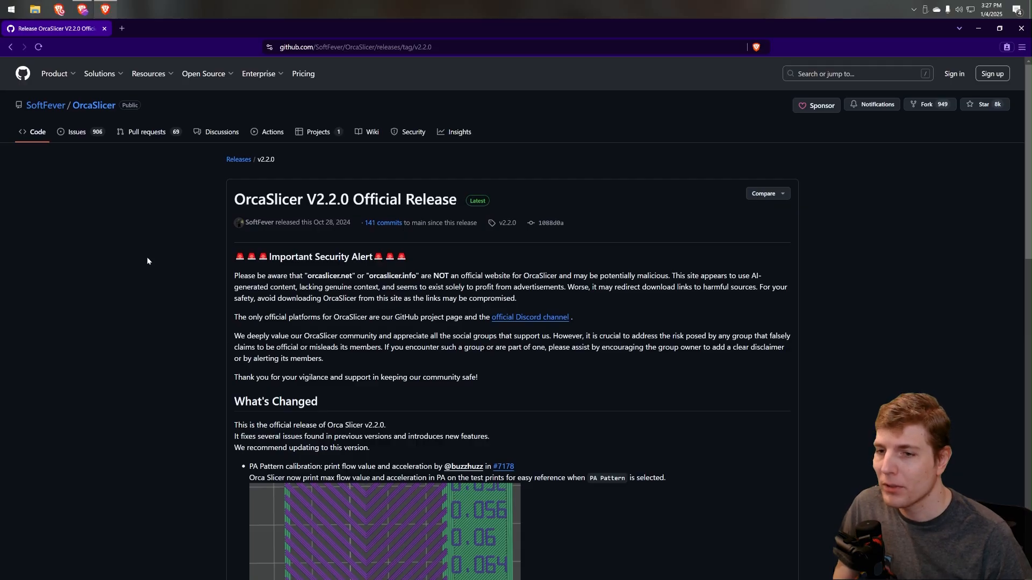
{"action": "scroll", "coordinate": [147, 257], "scroll_direction": "down", "scroll_amount": 5}
{"action": "scroll", "coordinate": [147, 258], "scroll_direction": "down", "scroll_amount": 5}
{"action": "scroll", "coordinate": [147, 257], "scroll_direction": "down", "scroll_amount": 4}
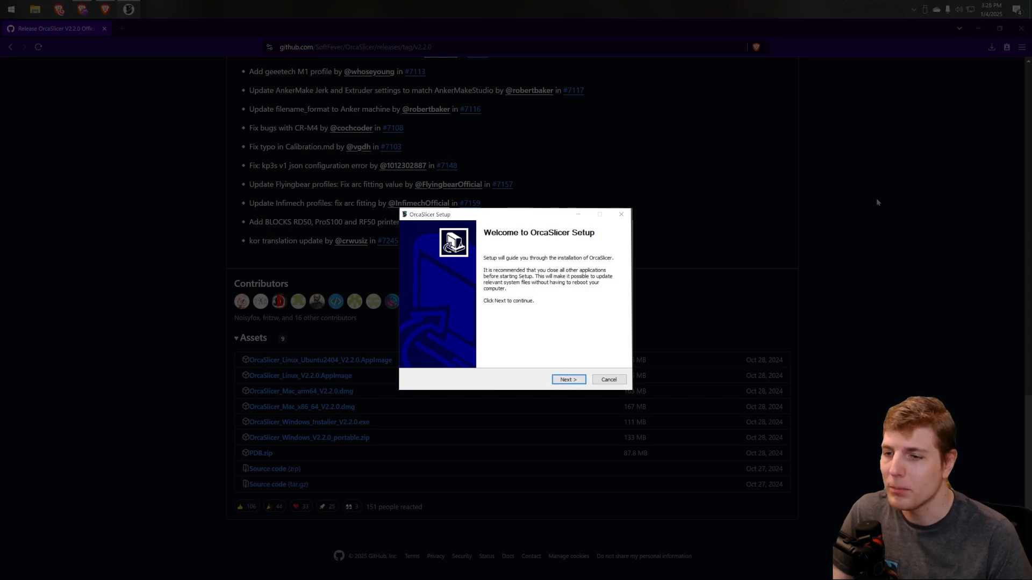
Step: Accept the license and install OrcaSlicer into the default folder with the default Start Menu folder
{"action": "left_click", "coordinate": [576, 380]}
{"action": "scroll", "coordinate": [619, 284], "scroll_direction": "down", "scroll_amount": 2}
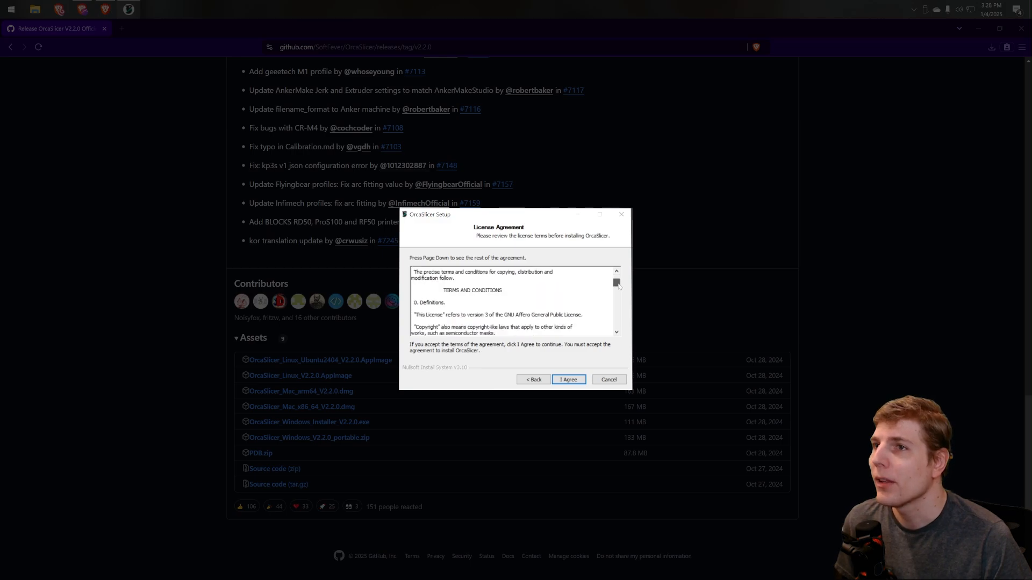
{"action": "left_click_drag", "start_coordinate": [619, 285], "coordinate": [617, 330]}
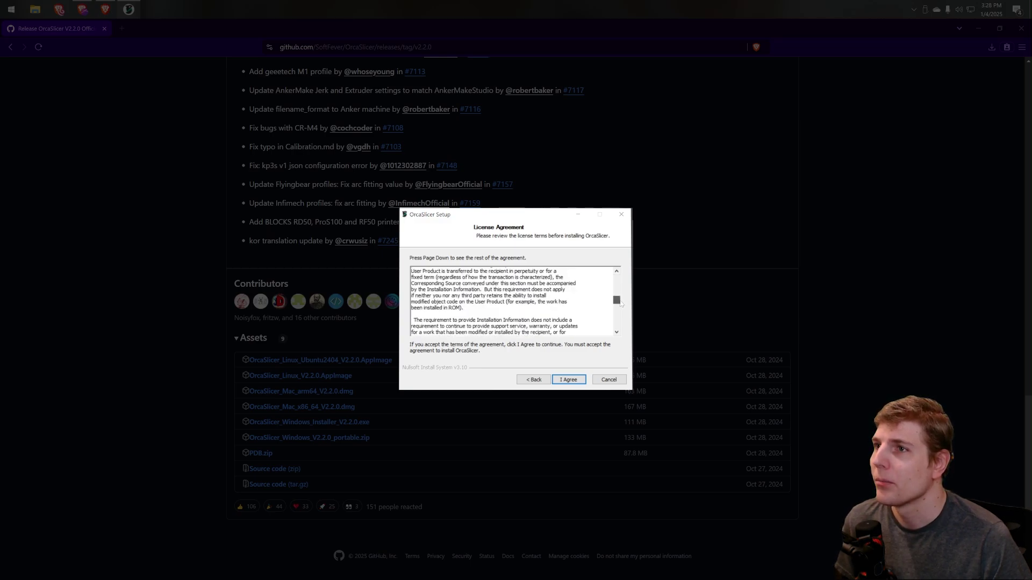
{"action": "left_click", "coordinate": [569, 379]}
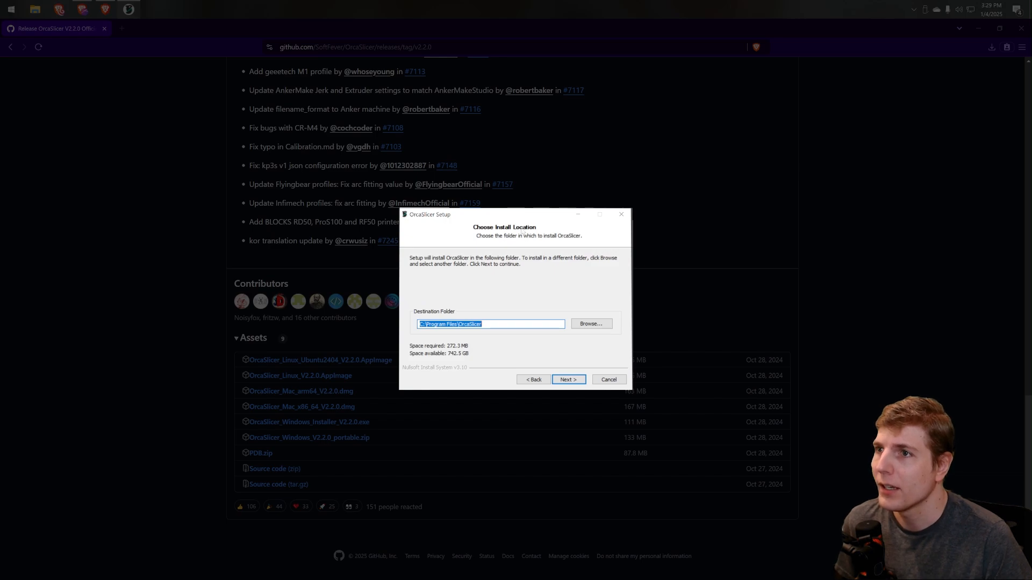
{"action": "left_click", "coordinate": [568, 380]}
{"action": "left_click", "coordinate": [568, 379]}
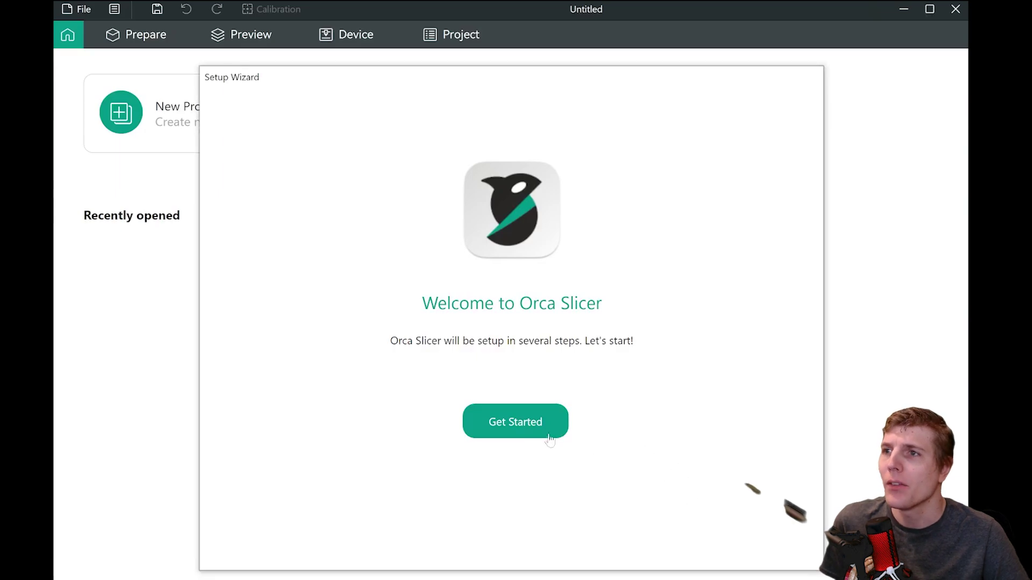
Step: Start the first-run wizard and choose North America as the login region
{"action": "left_click", "coordinate": [520, 420]}
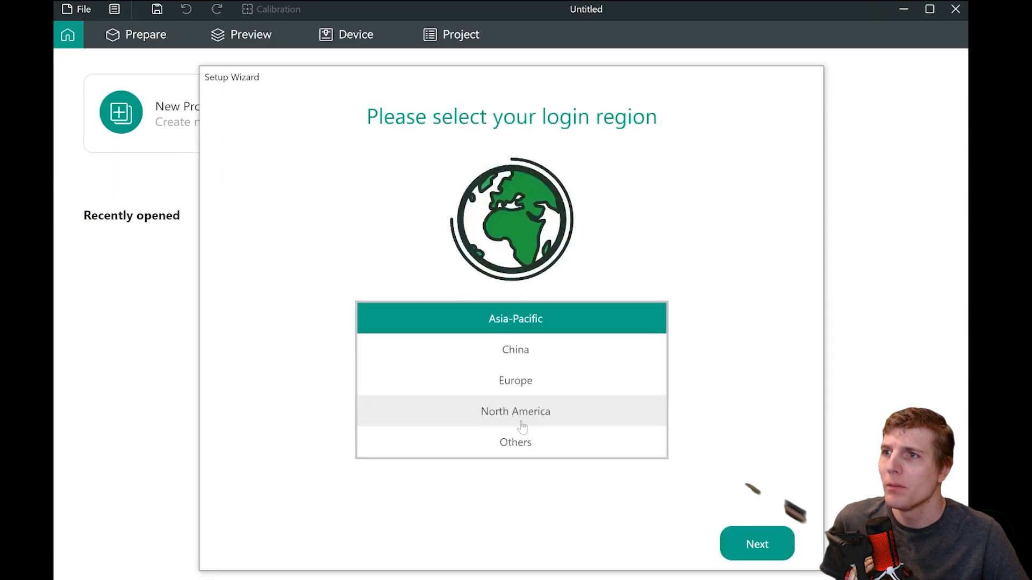
{"action": "left_click", "coordinate": [599, 419]}
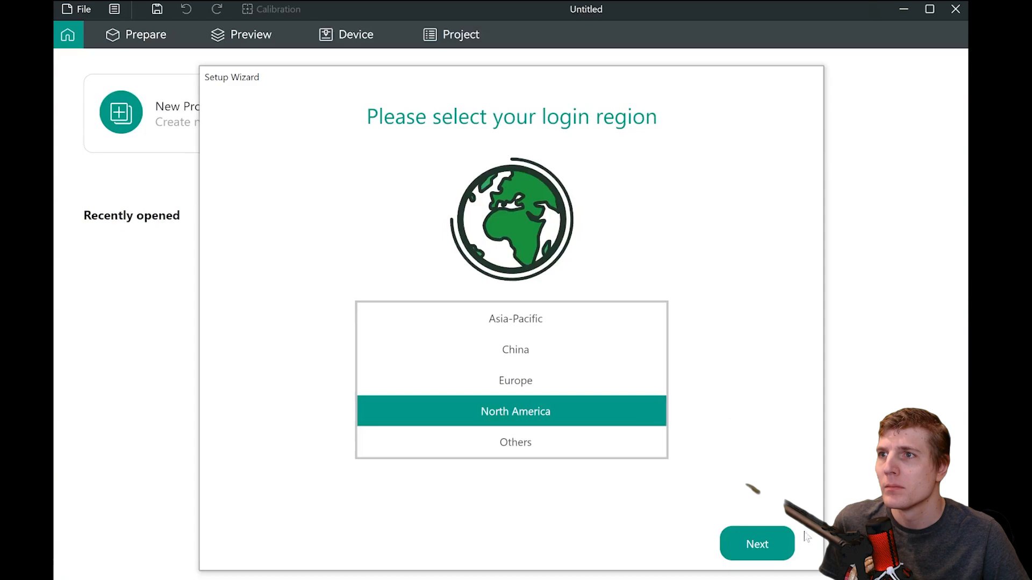
{"action": "left_click", "coordinate": [757, 544]}
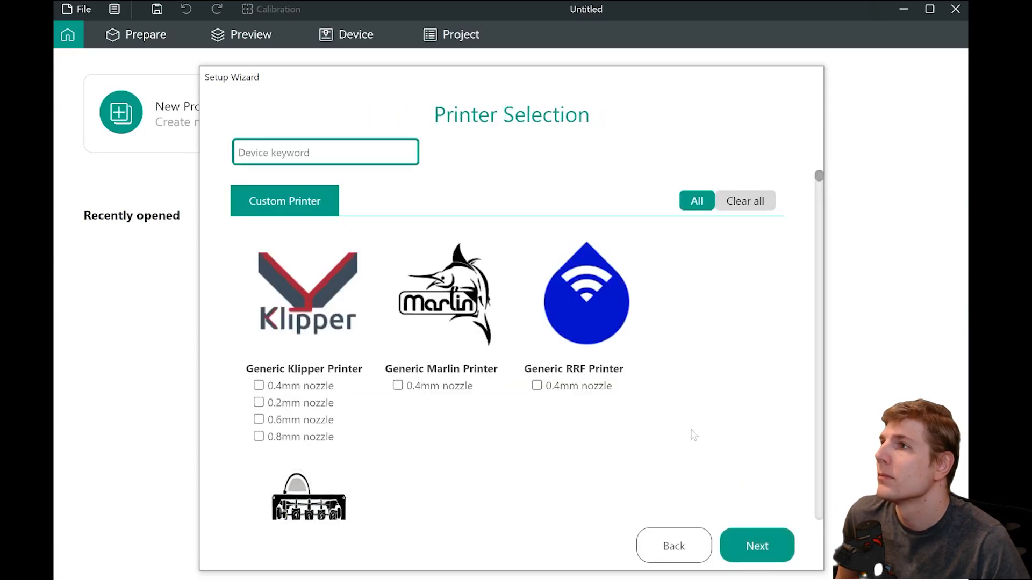
{"action": "scroll", "coordinate": [692, 436], "scroll_direction": "down", "scroll_amount": 4}
{"action": "scroll", "coordinate": [692, 435], "scroll_direction": "down", "scroll_amount": 3}
{"action": "scroll", "coordinate": [692, 436], "scroll_direction": "down", "scroll_amount": 3}
{"action": "scroll", "coordinate": [691, 436], "scroll_direction": "down", "scroll_amount": 3}
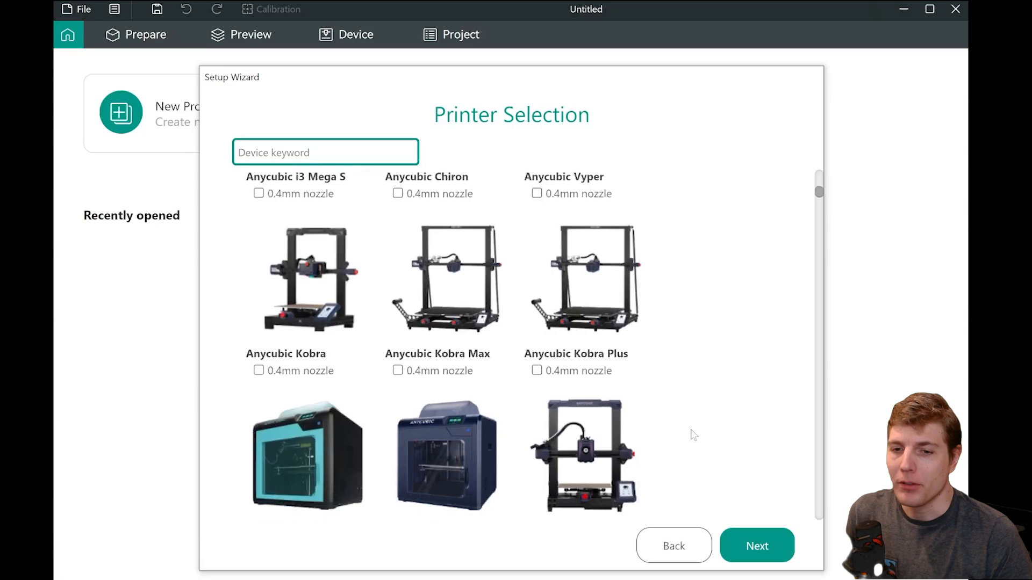
{"action": "scroll", "coordinate": [692, 435], "scroll_direction": "down", "scroll_amount": 4}
{"action": "scroll", "coordinate": [691, 436], "scroll_direction": "down", "scroll_amount": 4}
{"action": "scroll", "coordinate": [691, 435], "scroll_direction": "down", "scroll_amount": 3}
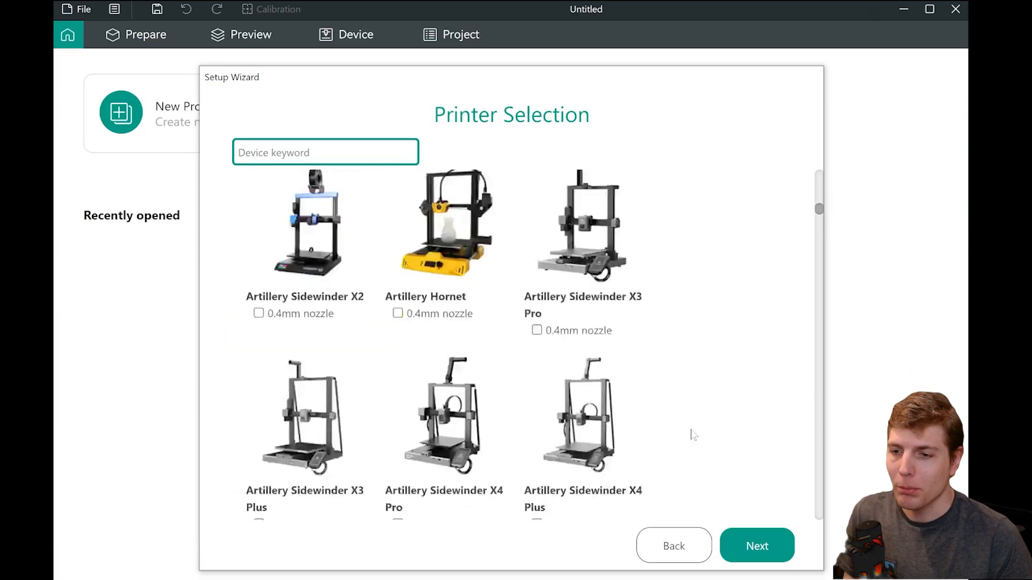
{"action": "scroll", "coordinate": [692, 435], "scroll_direction": "down", "scroll_amount": 4}
{"action": "scroll", "coordinate": [692, 435], "scroll_direction": "down", "scroll_amount": 4}
{"action": "scroll", "coordinate": [700, 425], "scroll_direction": "up", "scroll_amount": 4}
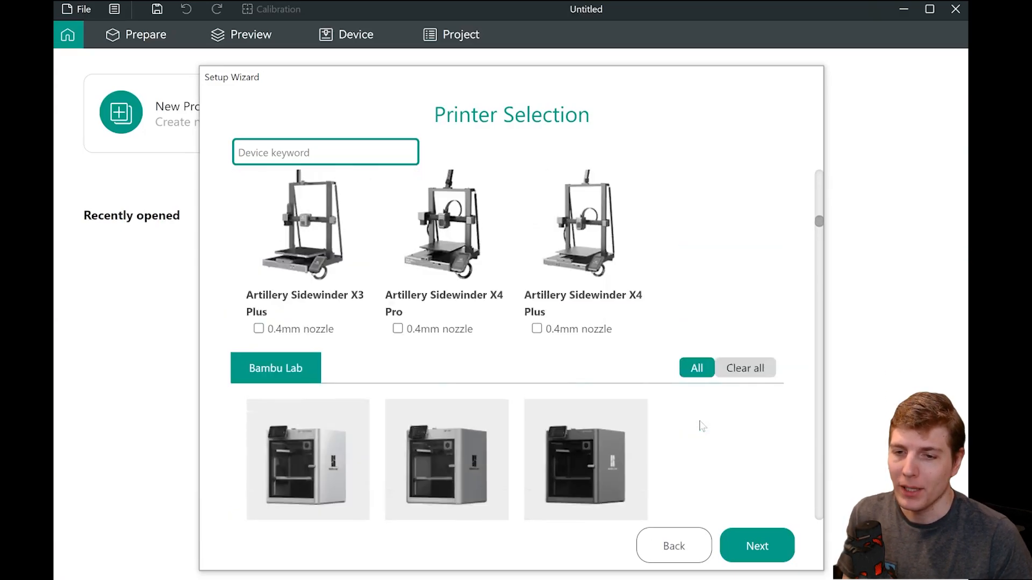
{"action": "scroll", "coordinate": [699, 426], "scroll_direction": "up", "scroll_amount": 4}
{"action": "scroll", "coordinate": [699, 426], "scroll_direction": "up", "scroll_amount": 4}
{"action": "scroll", "coordinate": [700, 426], "scroll_direction": "up", "scroll_amount": 5}
{"action": "scroll", "coordinate": [704, 423], "scroll_direction": "up", "scroll_amount": 1}
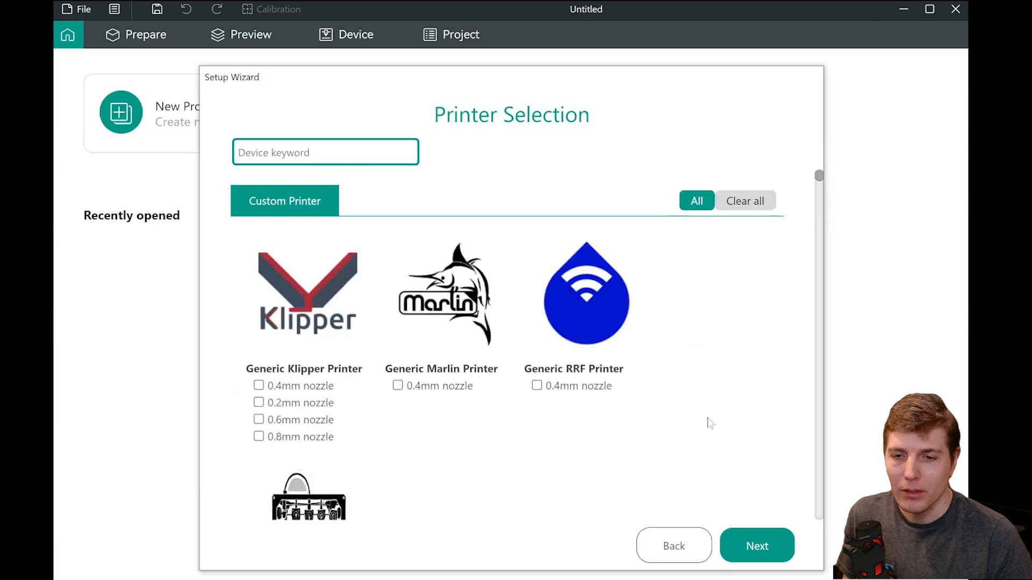
{"action": "type", "text": "ender"}
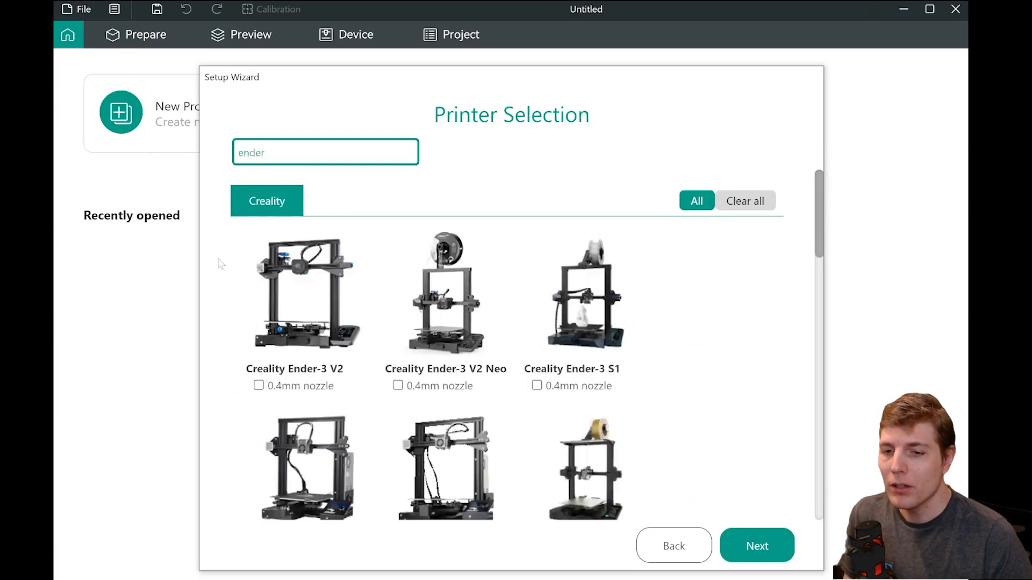
{"action": "scroll", "coordinate": [423, 415], "scroll_direction": "down", "scroll_amount": 5}
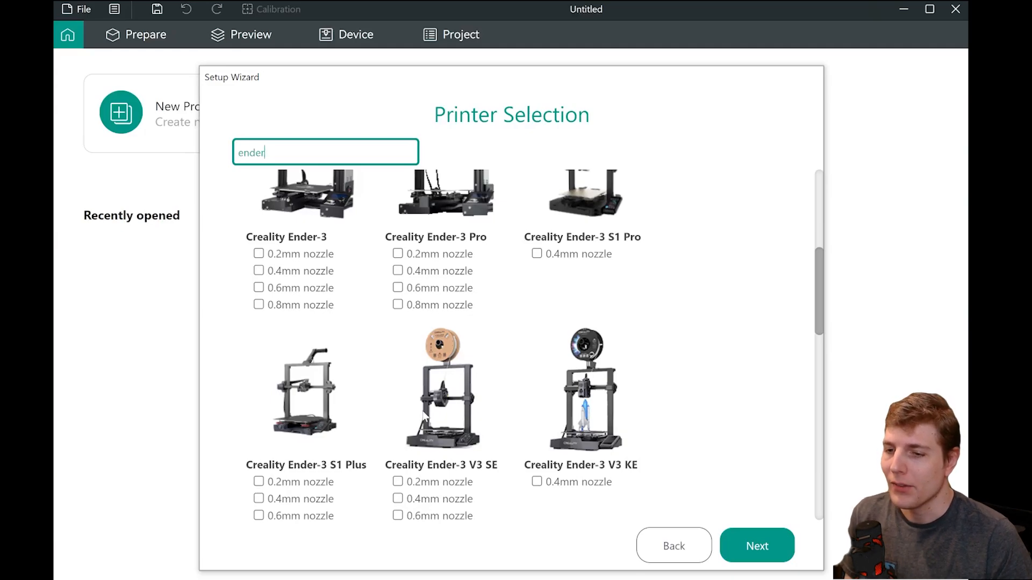
{"action": "scroll", "coordinate": [441, 323], "scroll_direction": "up", "scroll_amount": 2}
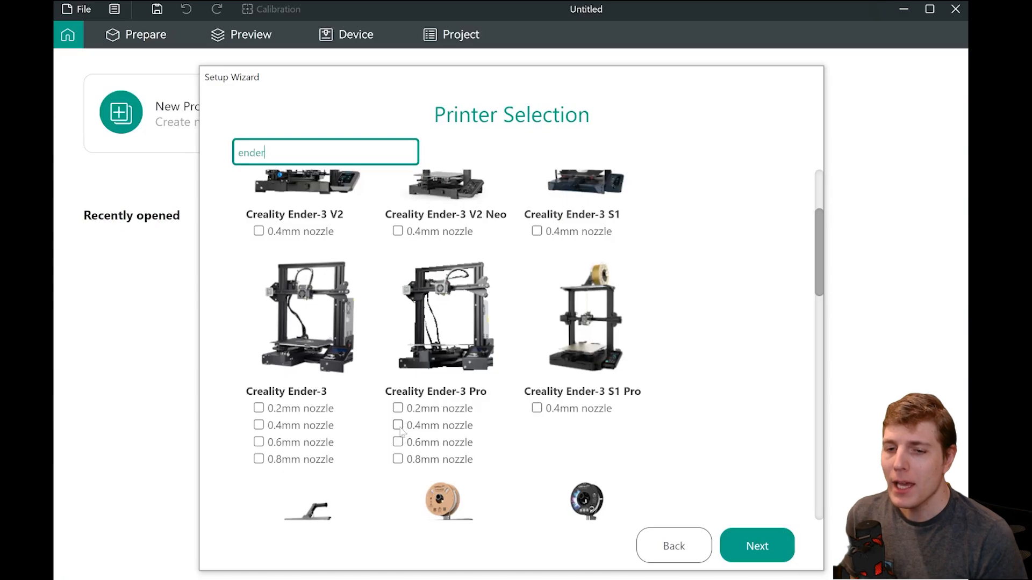
{"action": "scroll", "coordinate": [401, 432], "scroll_direction": "up", "scroll_amount": 5}
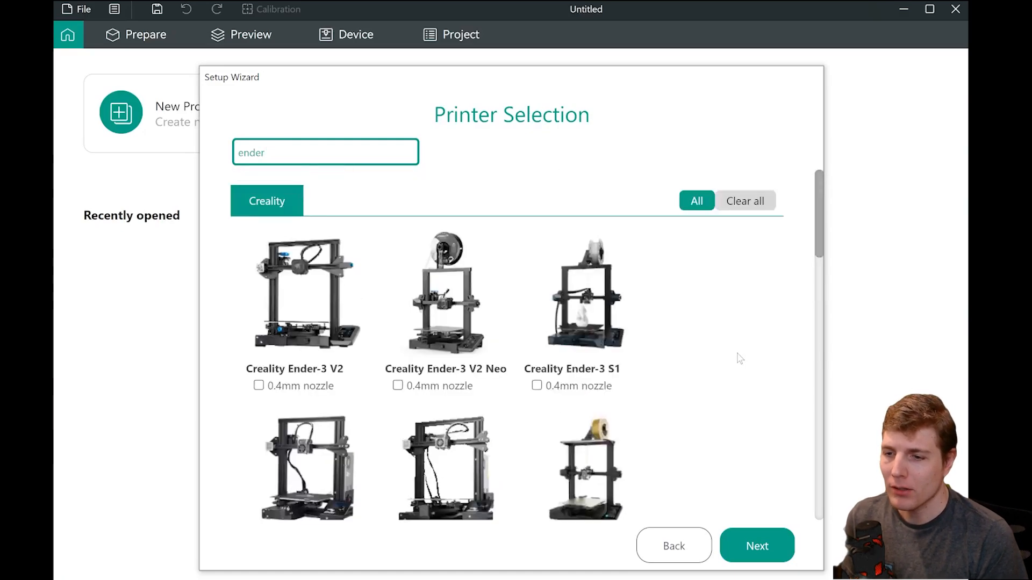
{"action": "scroll", "coordinate": [740, 359], "scroll_direction": "down", "scroll_amount": 3}
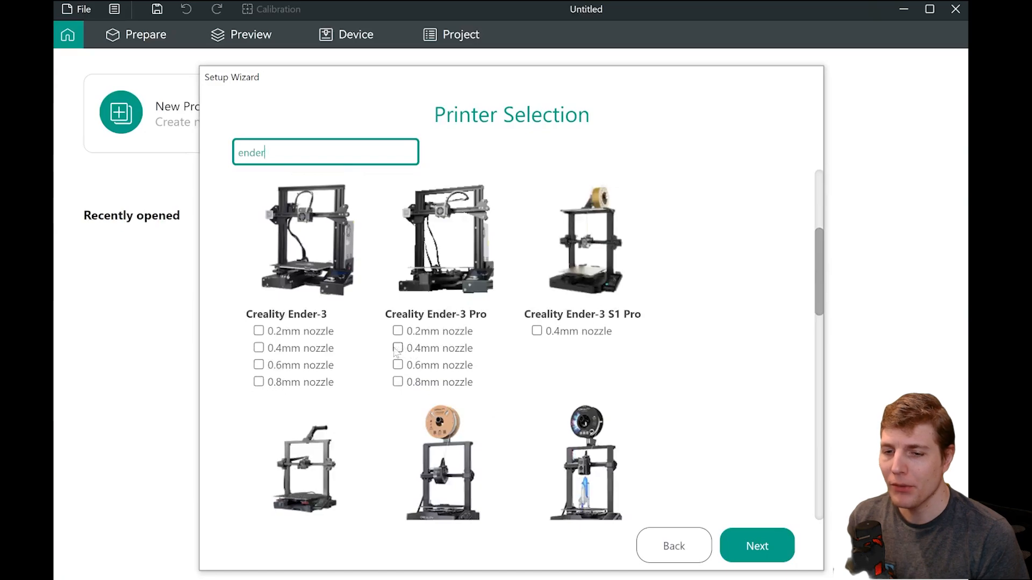
Step: Select the Creality Ender-3 Pro with 0.4mm nozzle as the printer
{"action": "left_click", "coordinate": [398, 349]}
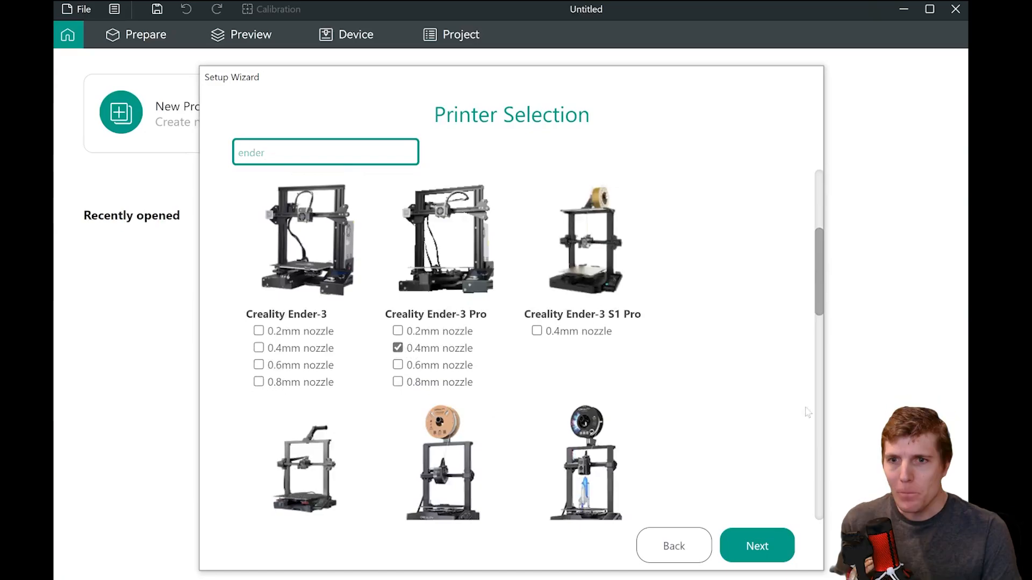
{"action": "left_click", "coordinate": [757, 546]}
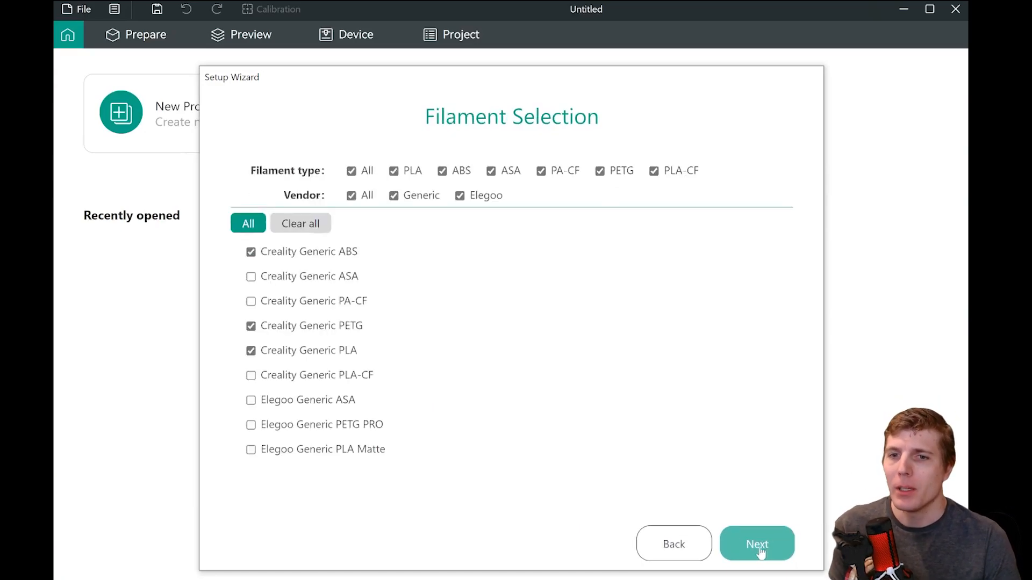
Step: Untick Creality Generic ABS, keeping Generic PETG and PLA as the filaments
{"action": "left_click", "coordinate": [251, 252]}
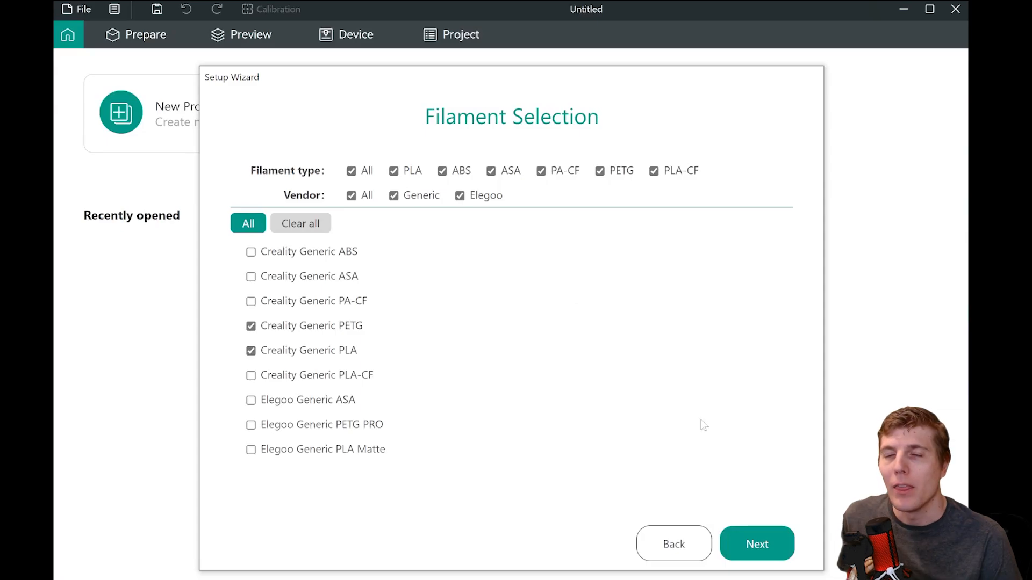
{"action": "left_click", "coordinate": [756, 544]}
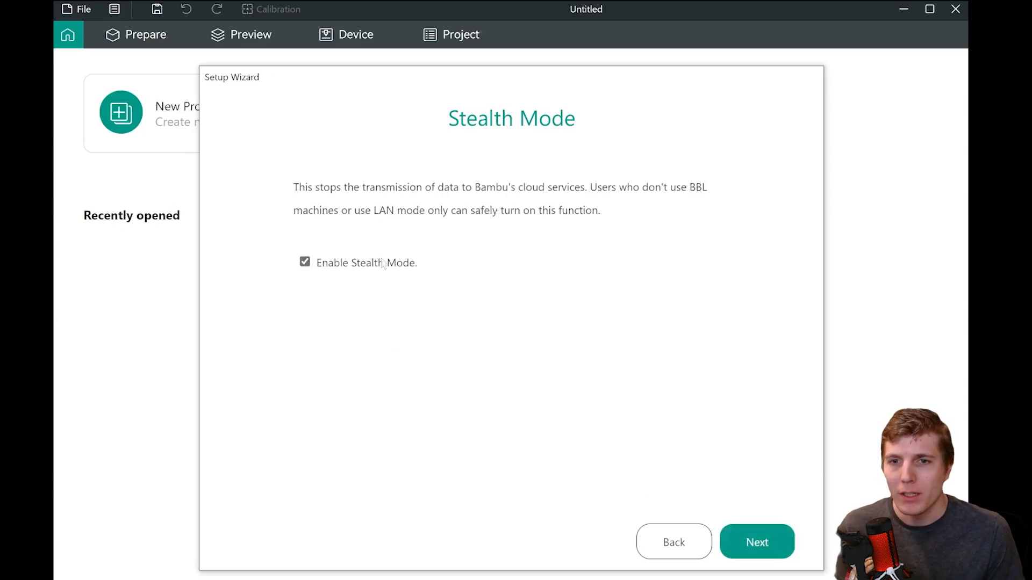
Step: Finish the wizard with stealth mode on and the Bambu Network plug-in left uninstalled
{"action": "left_click", "coordinate": [761, 543]}
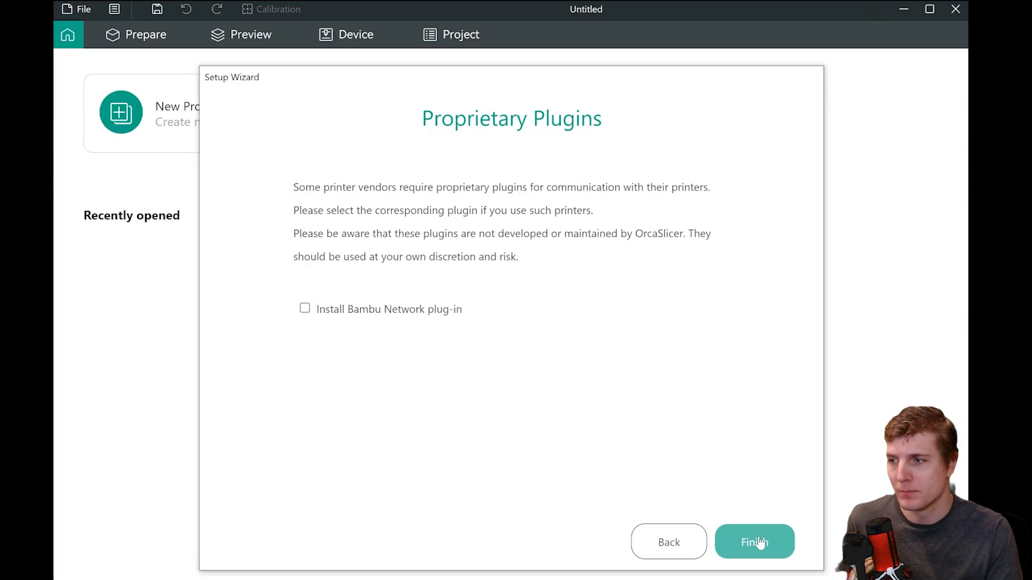
{"action": "left_click", "coordinate": [760, 542]}
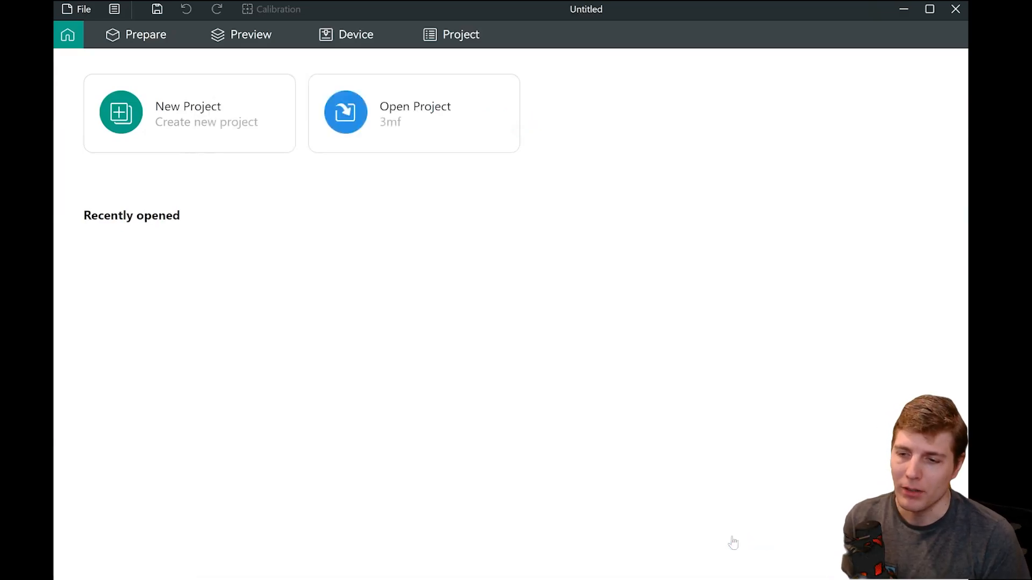